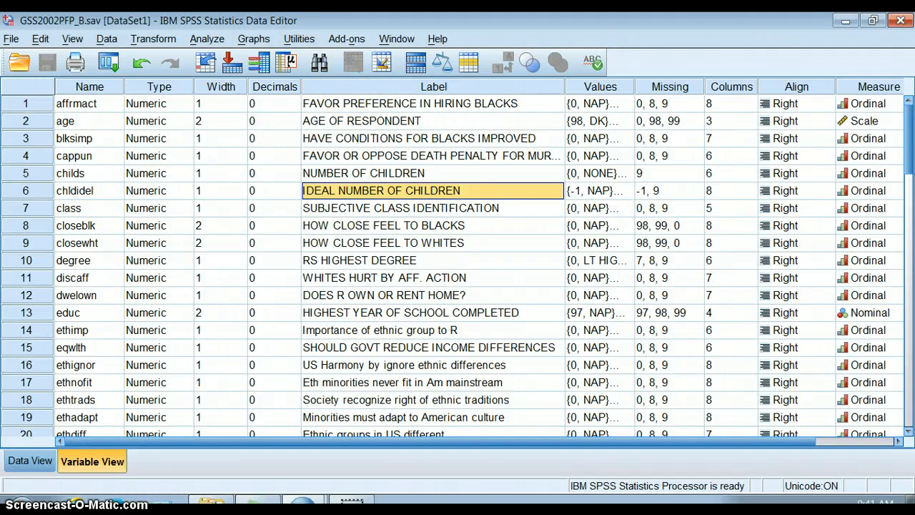
Start a One-Sample T Test with IDEAL NUMBER OF CHILDREN [chldidel] as the test variable
click(217, 41)
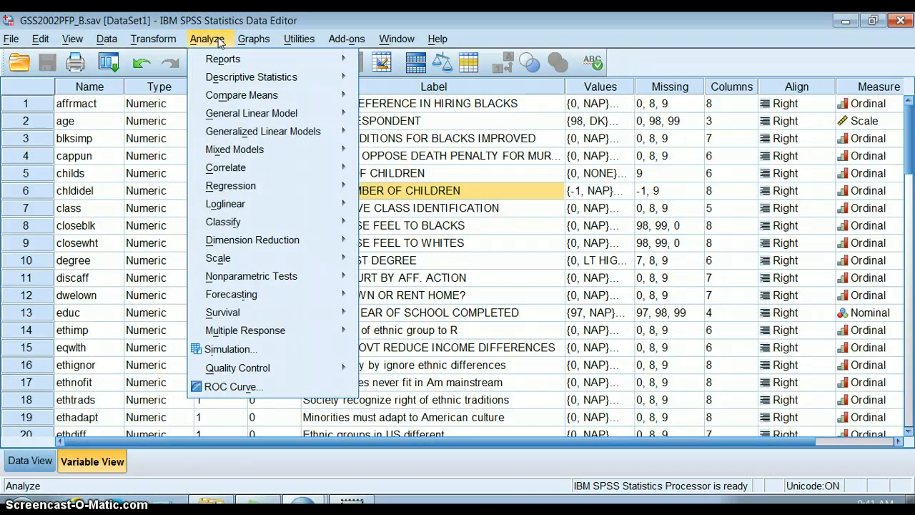
mouse_move(257, 96)
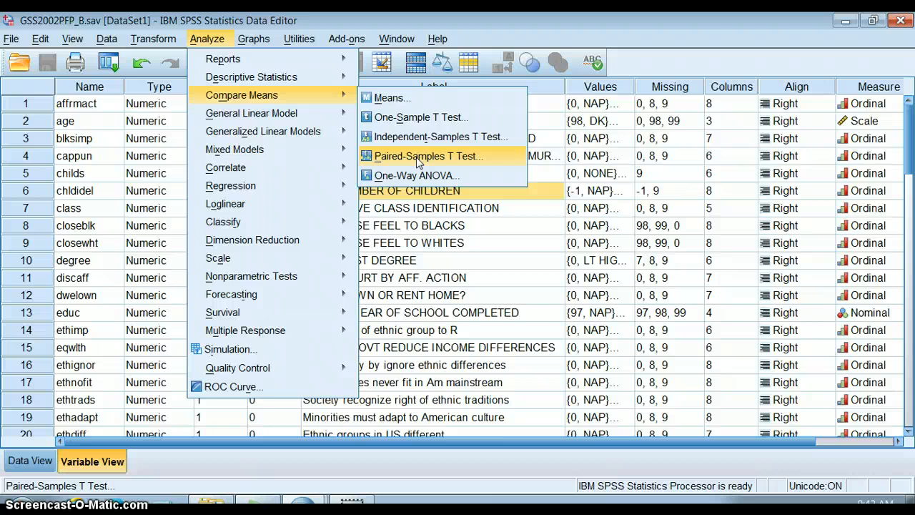
click(427, 118)
drag(427, 160, 382, 41)
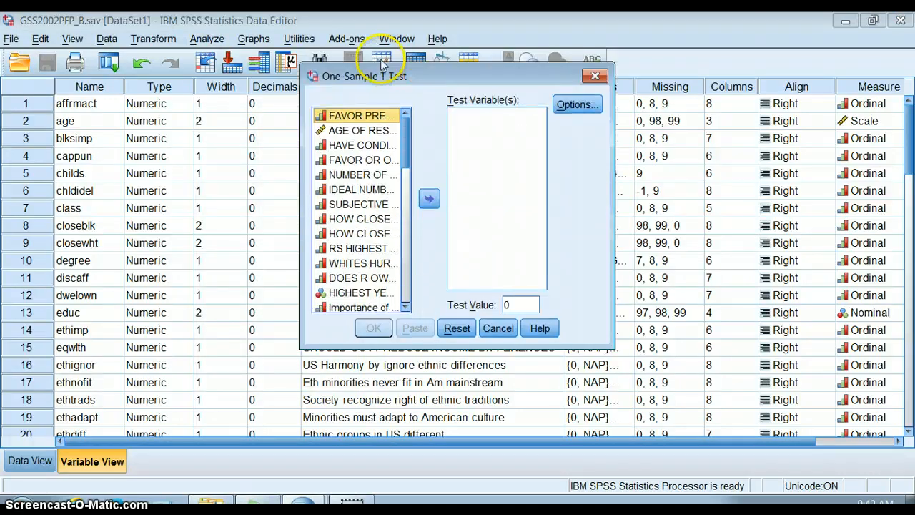
drag(300, 112, 13, 126)
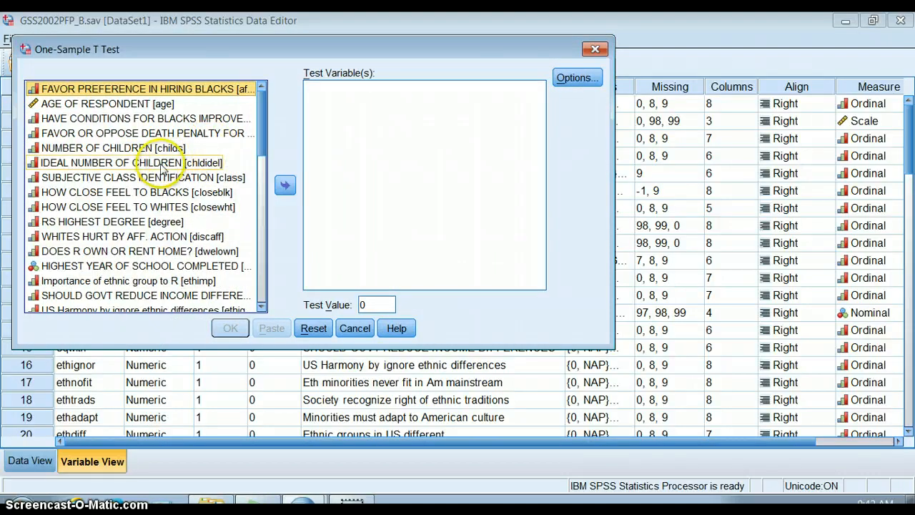
click(174, 164)
click(285, 186)
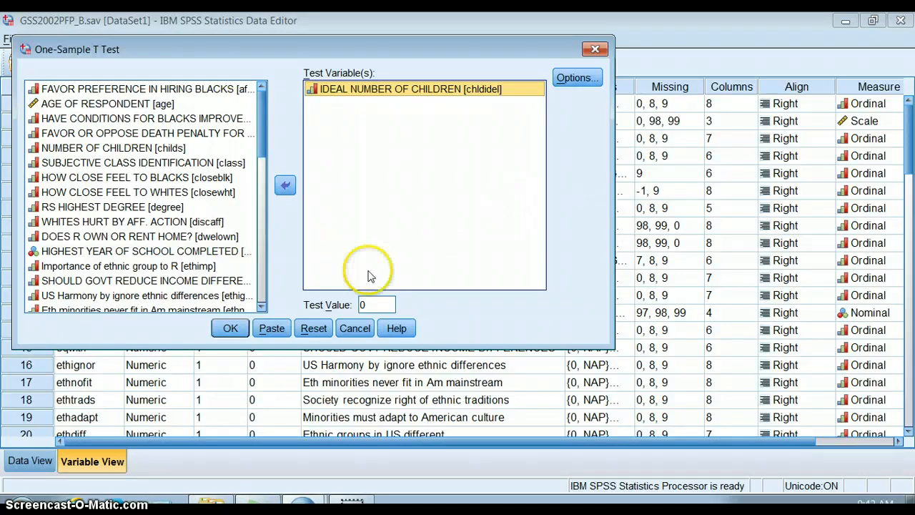
Set the test value to 2 and run the one-sample t test
double_click(367, 305)
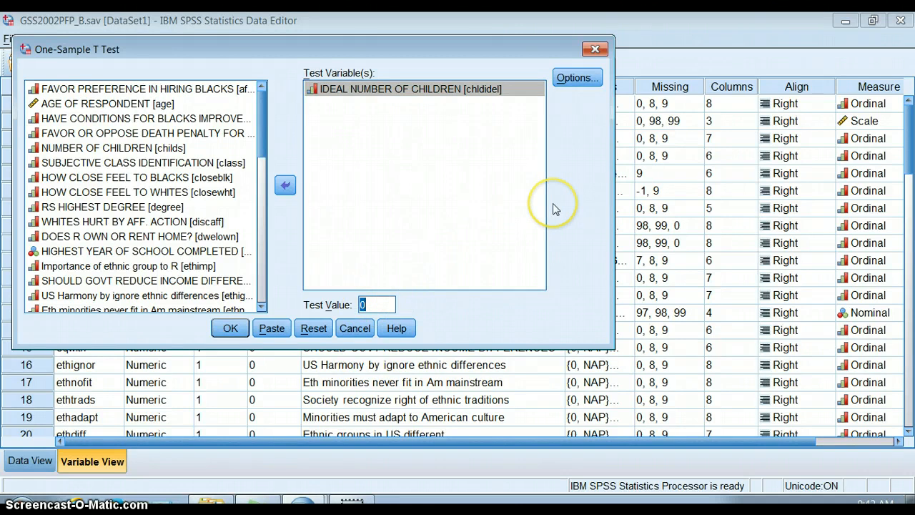
key(BackSpace)
text(2)
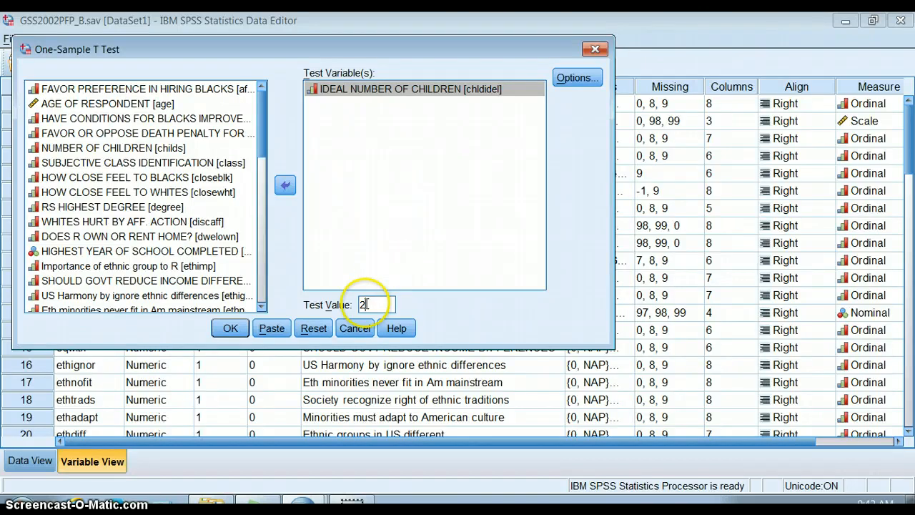
double_click(362, 304)
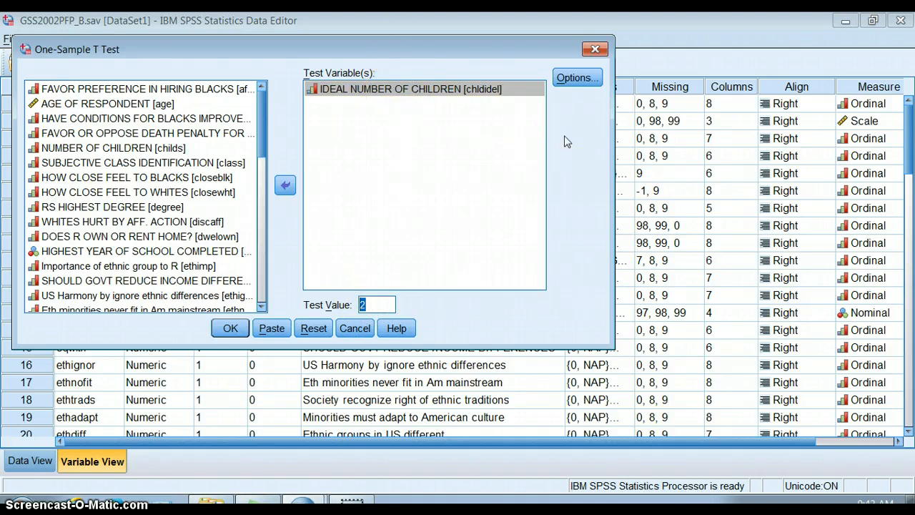
click(229, 329)
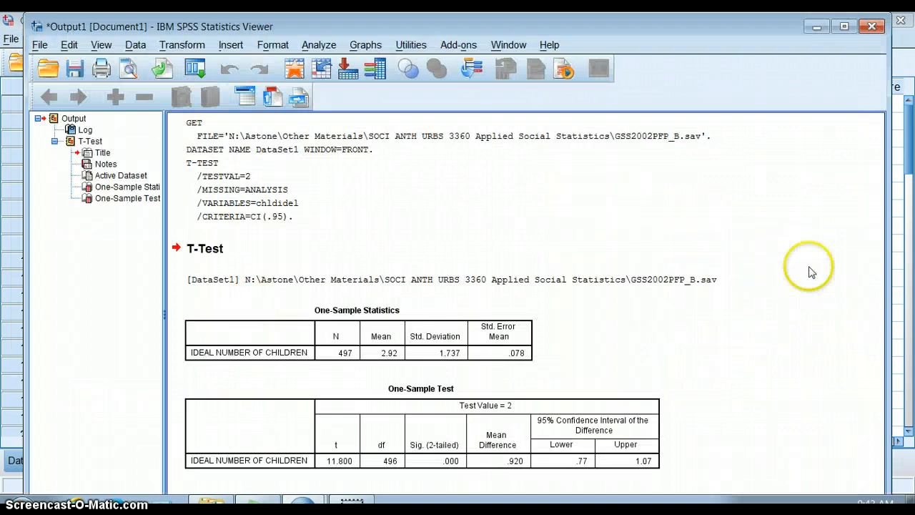
Examine the One-Sample Statistics and One-Sample Test tables, including the t value for ideal number of children
click(461, 345)
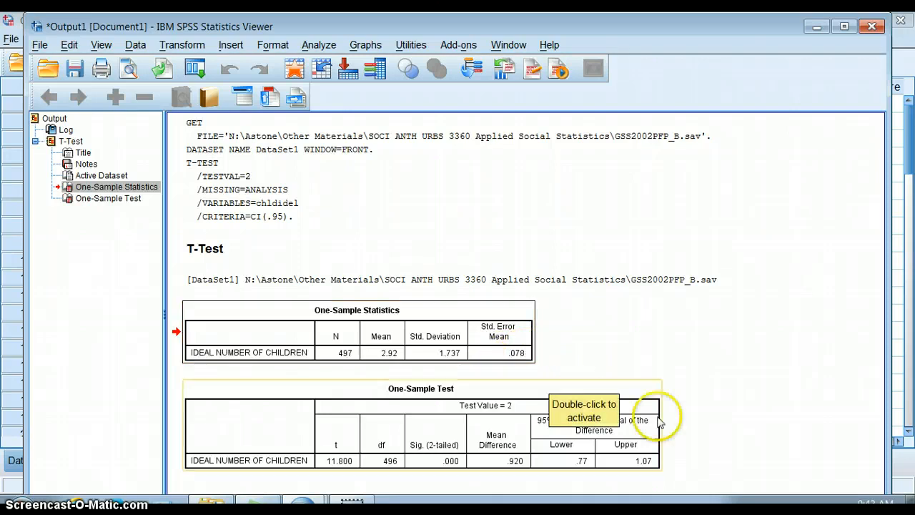
click(751, 314)
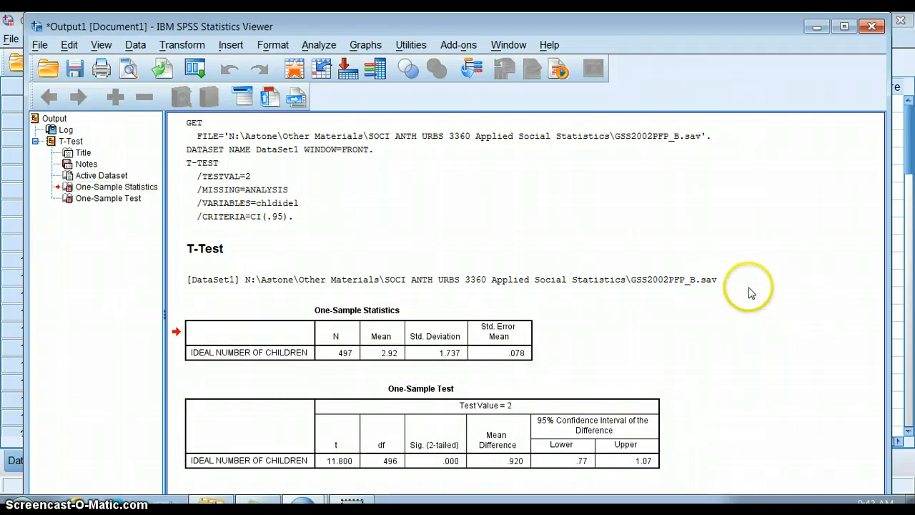
click(340, 463)
double_click(340, 465)
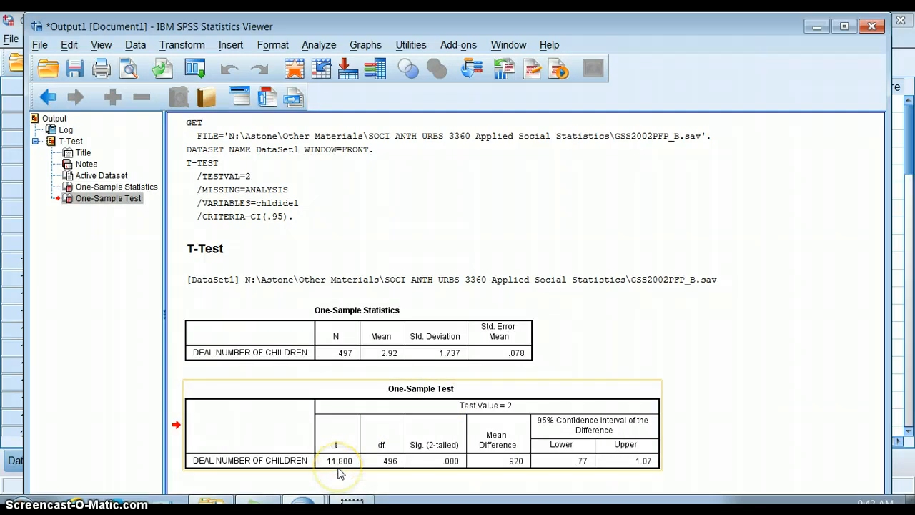
click(342, 481)
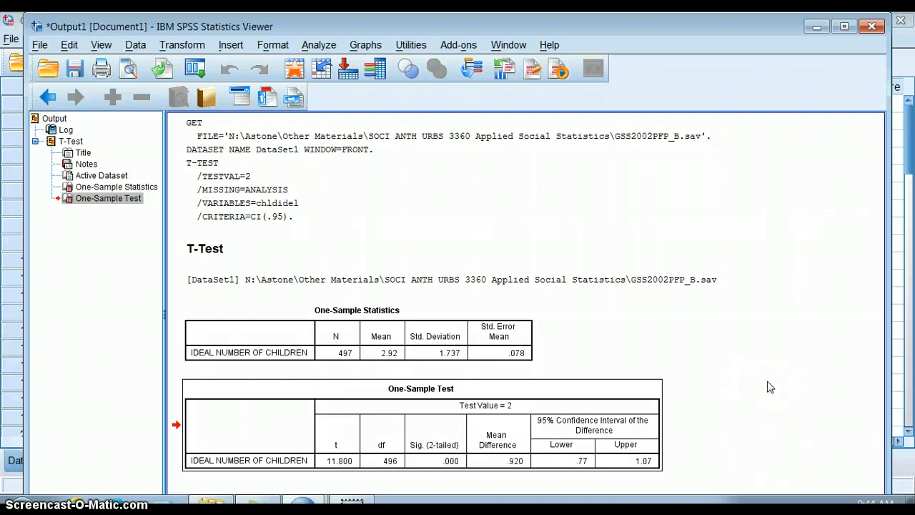
Return to the Data Editor and review the value labels of the class variable, SUBJECTIVE CLASS IDENTIFICATION
click(815, 28)
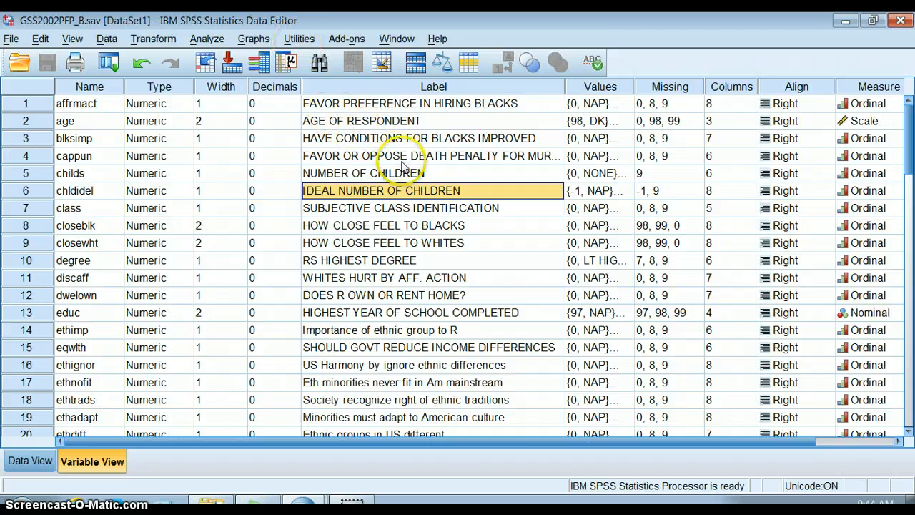
click(458, 212)
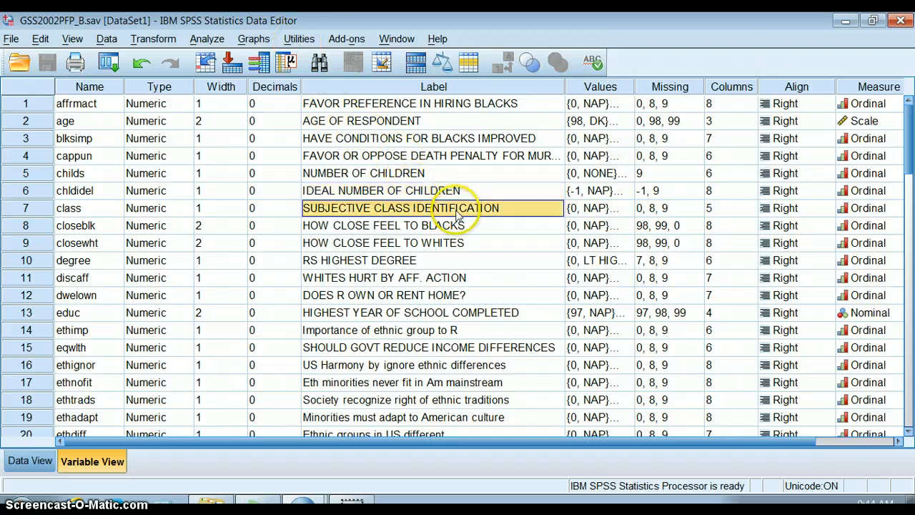
click(579, 209)
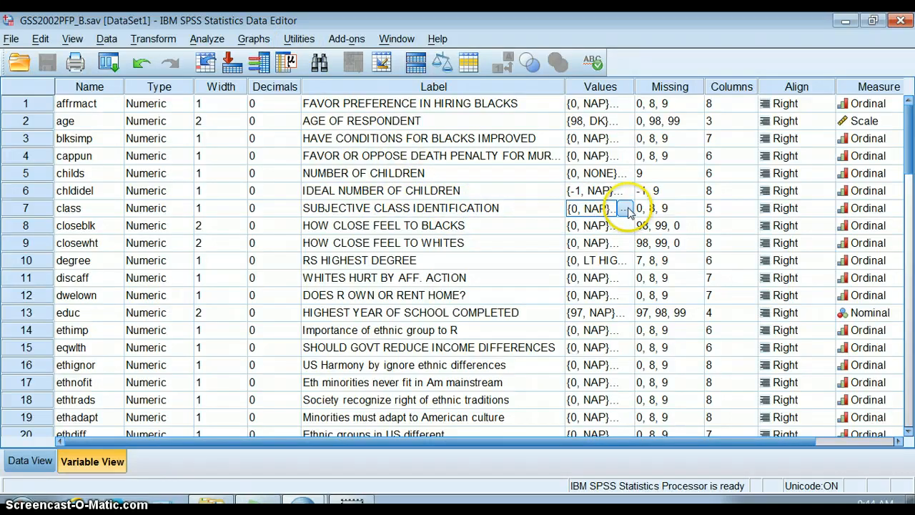
click(625, 208)
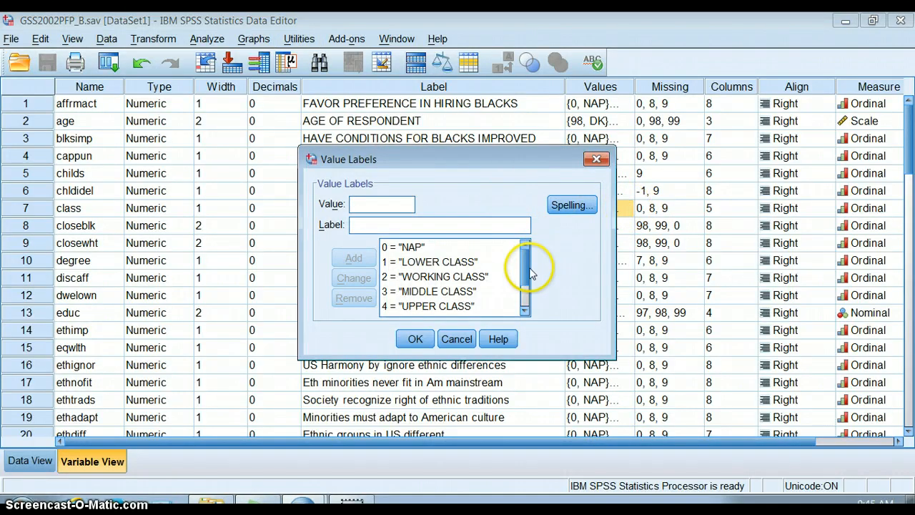
drag(528, 275, 529, 289)
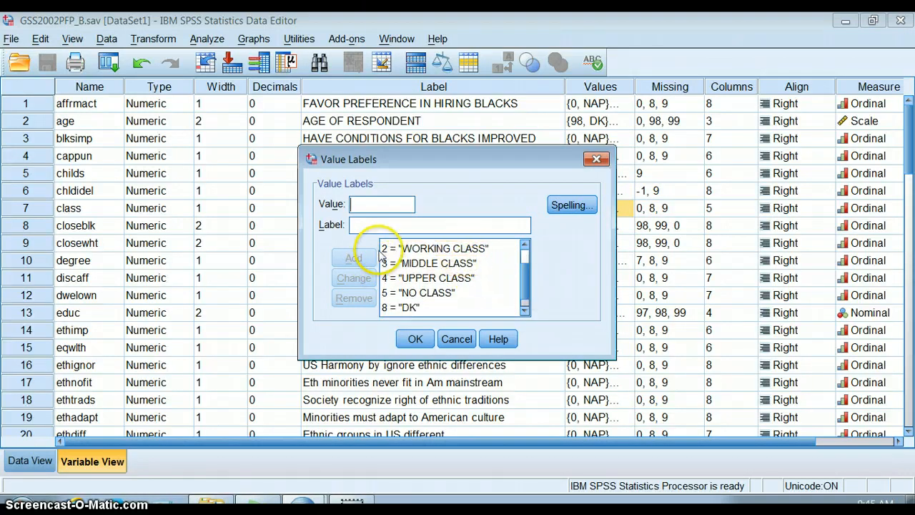
click(399, 266)
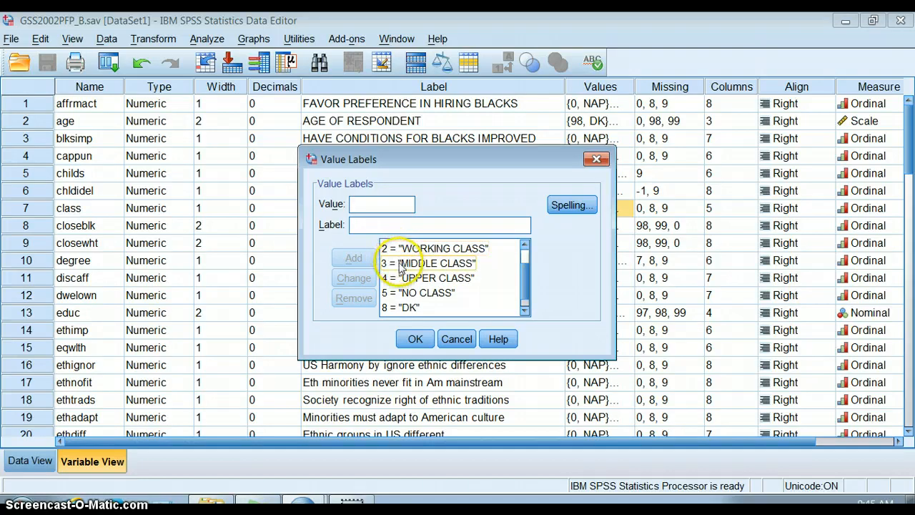
click(414, 338)
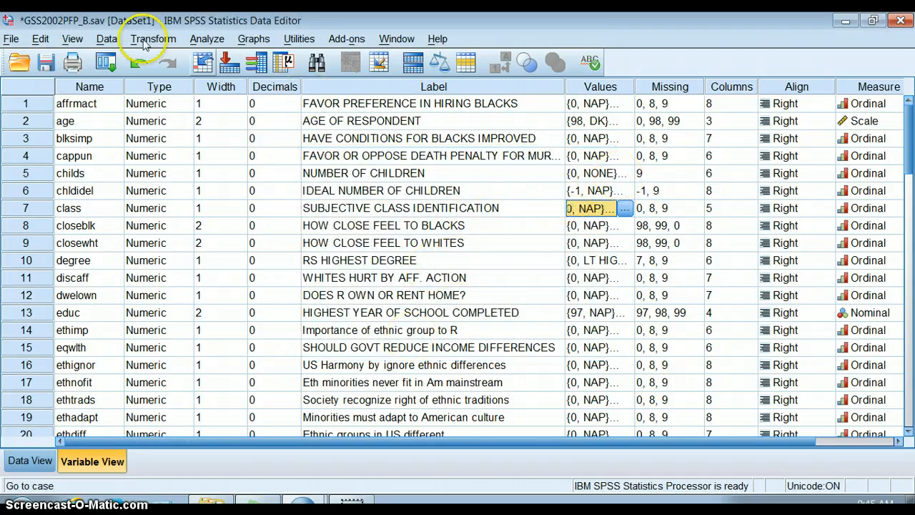
Start an Independent-Samples T Test with IDEAL NUMBER OF CHILDREN [chldidel] as the test variable
click(218, 38)
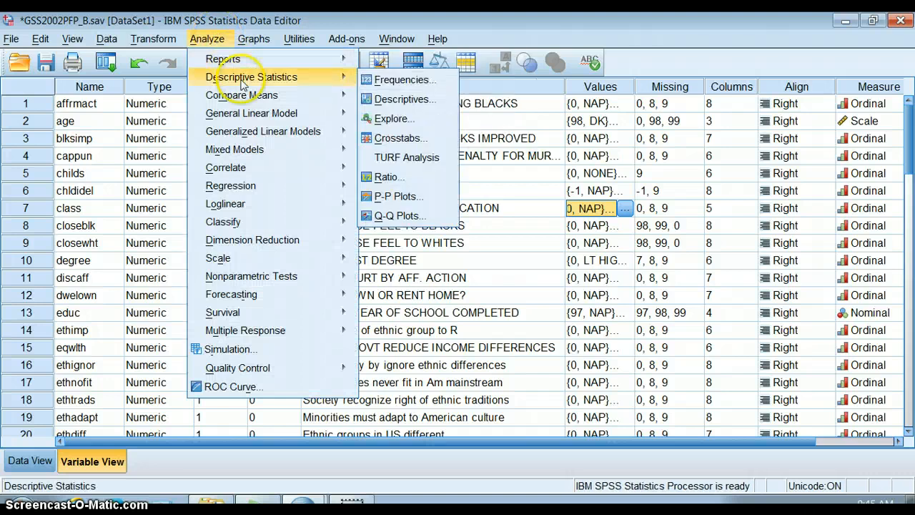
mouse_move(252, 96)
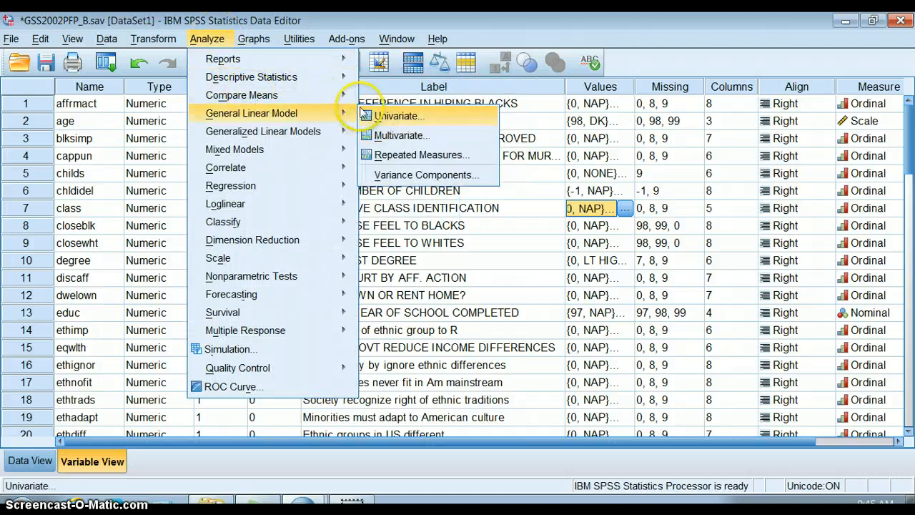
click(390, 138)
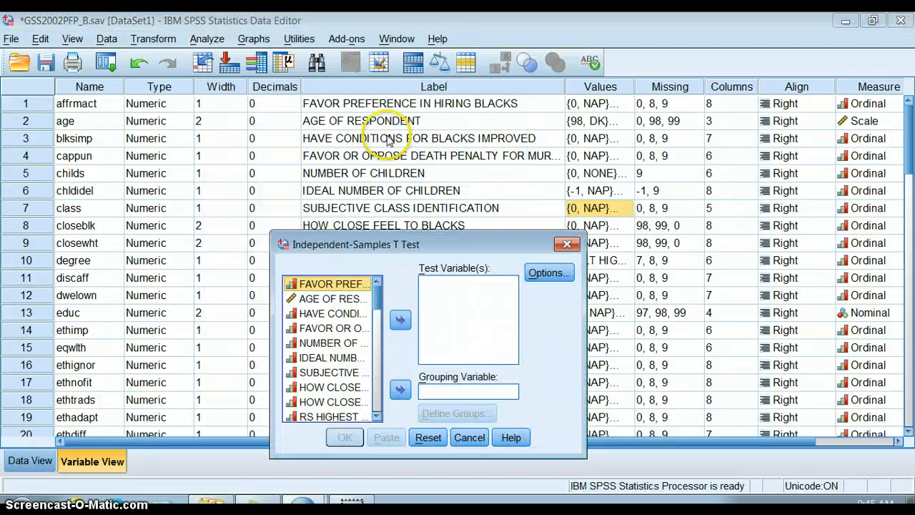
drag(426, 233, 426, 72)
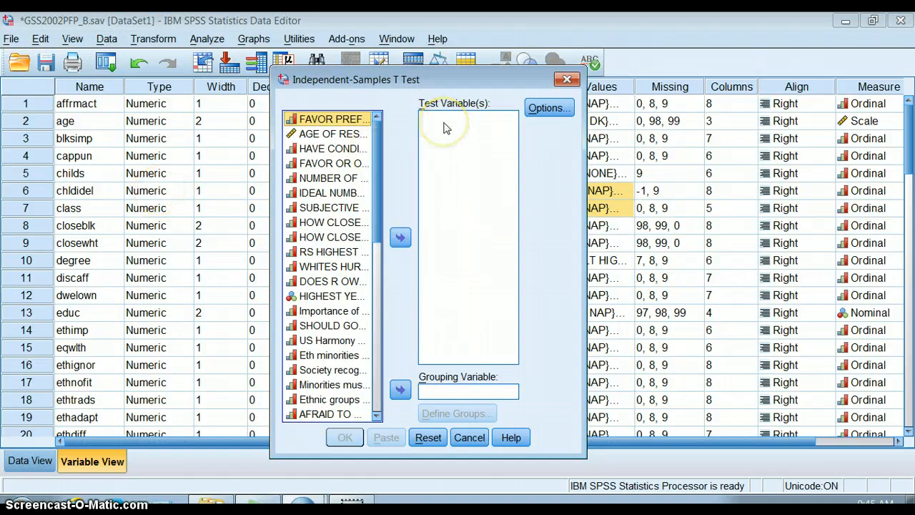
click(258, 209)
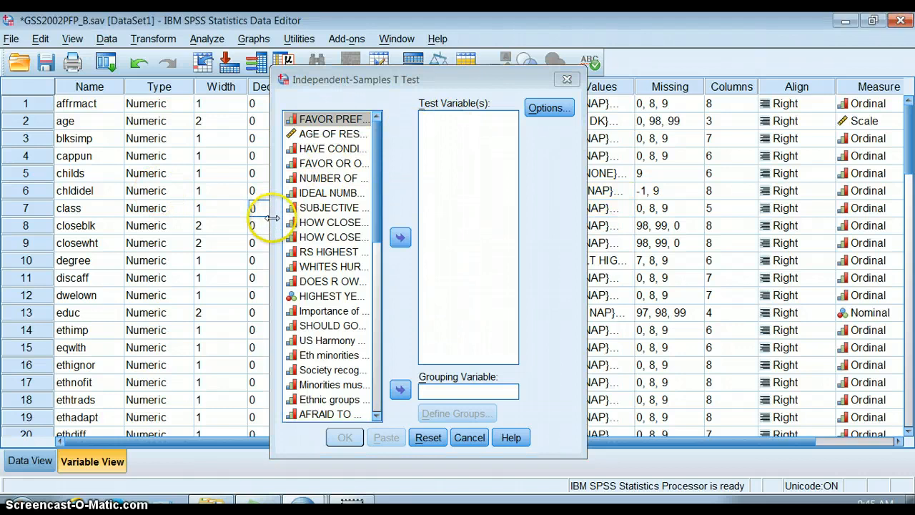
drag(272, 218, 18, 240)
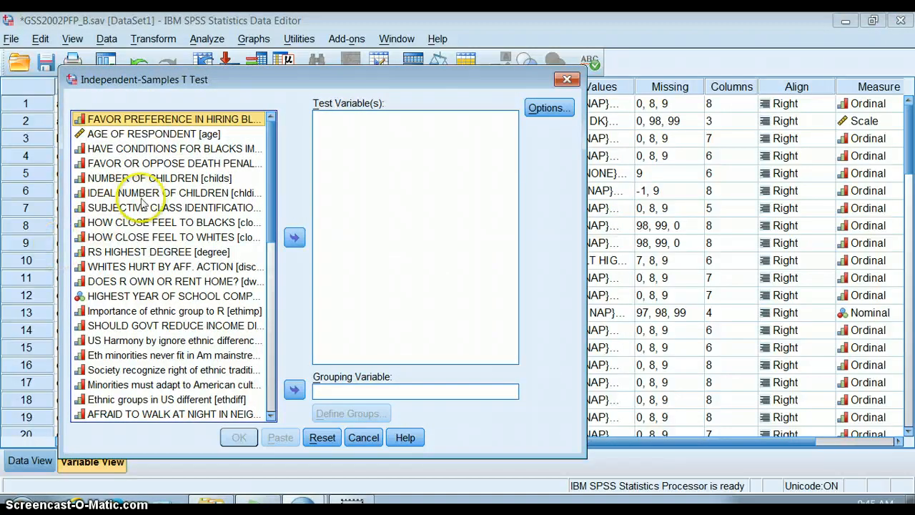
click(139, 193)
click(295, 237)
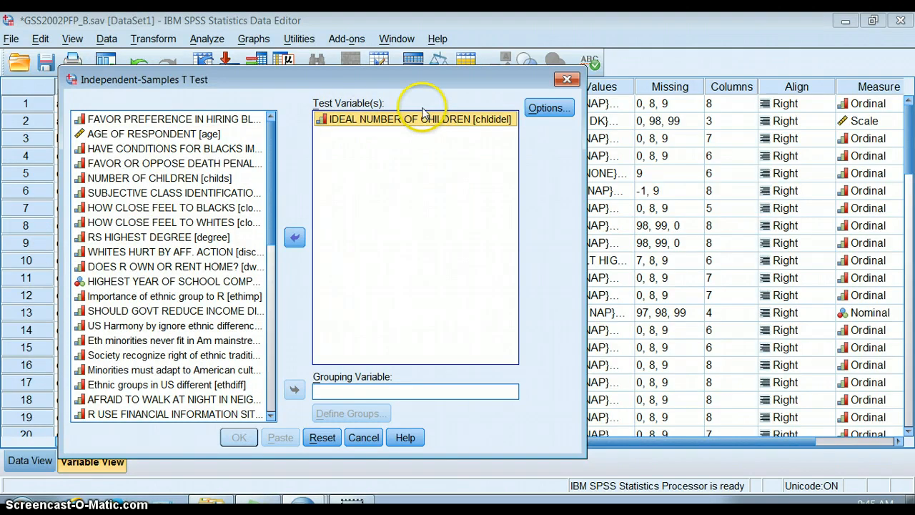
Use SUBJECTIVE CLASS IDENTIFICATION as the grouping variable, with Group 1 set to 2 and Group 2 set to 3
click(175, 194)
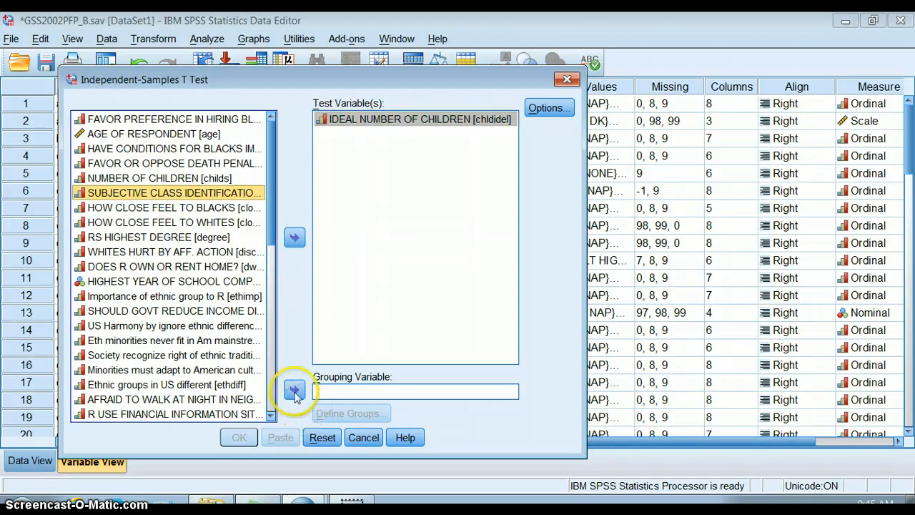
click(294, 390)
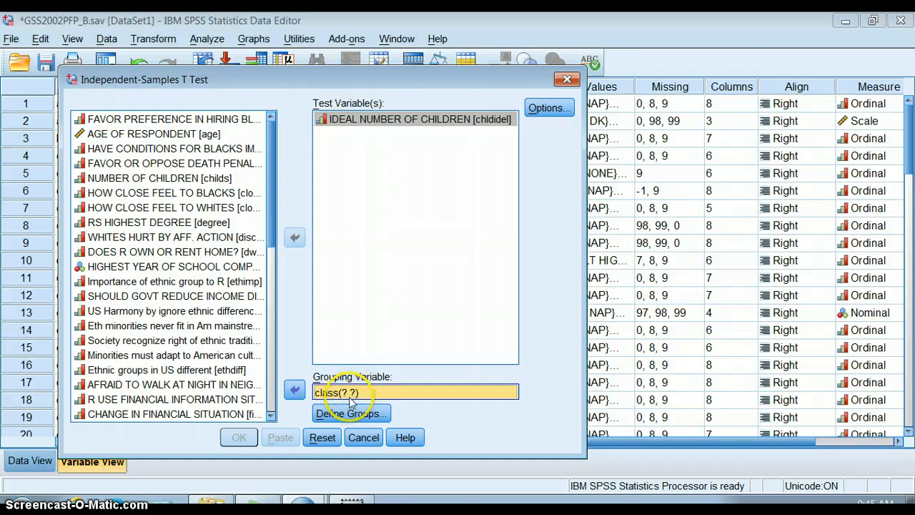
click(361, 418)
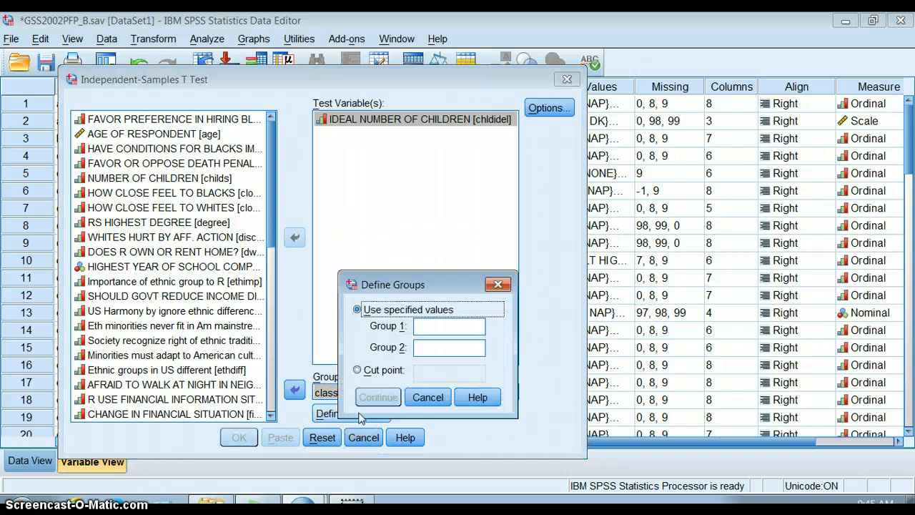
click(432, 326)
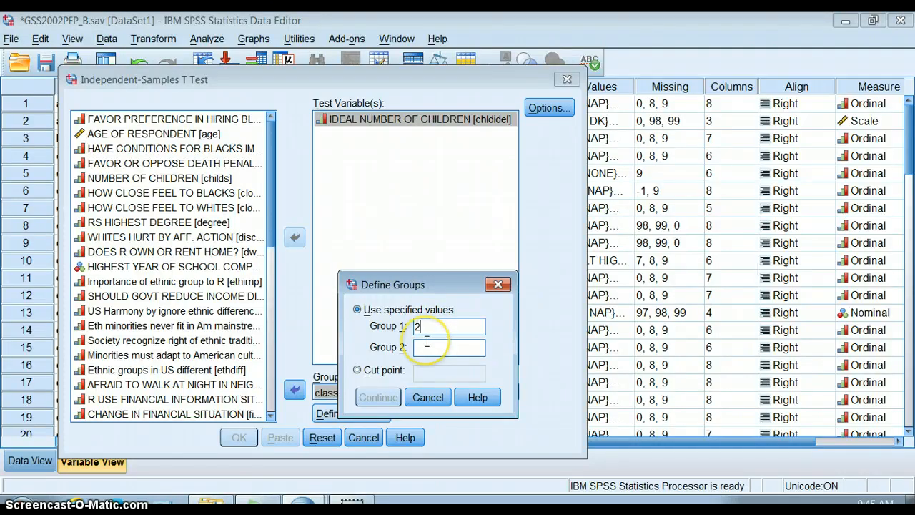
text(3)
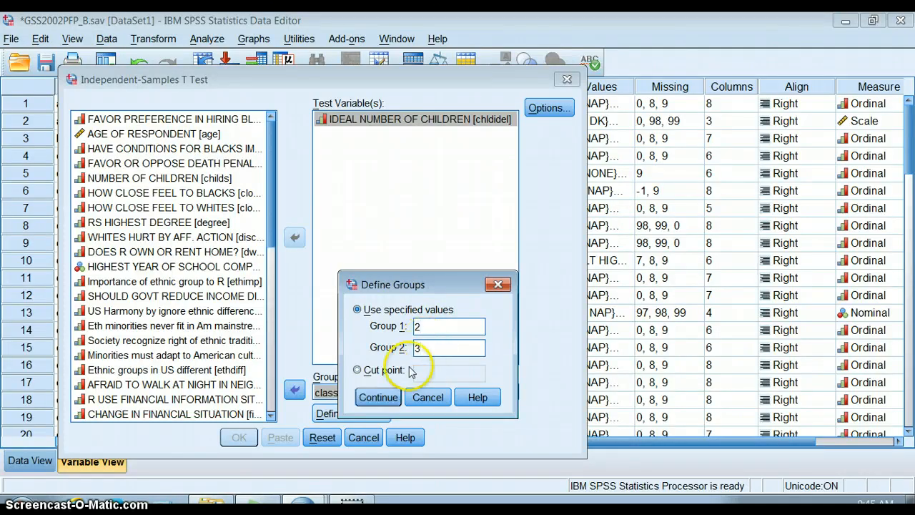
click(359, 370)
click(427, 376)
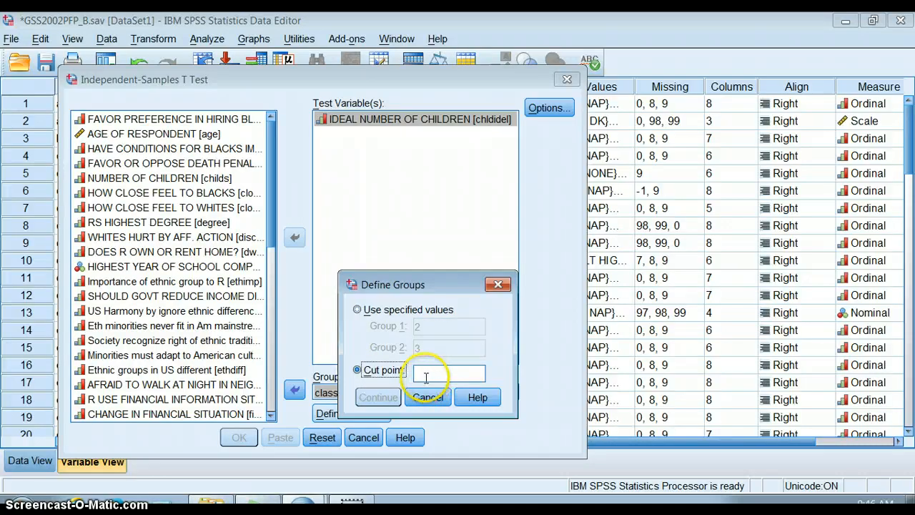
click(357, 310)
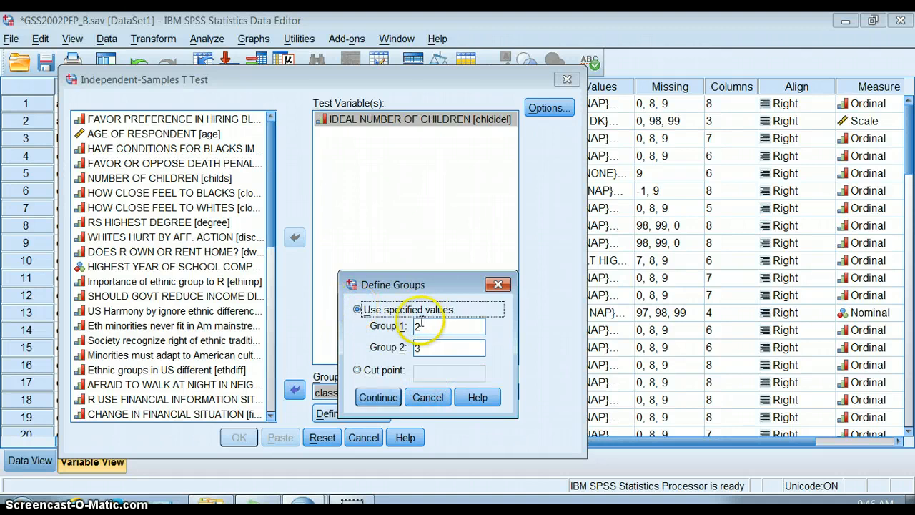
Accept the specified group values and run the independent-samples t test
click(378, 398)
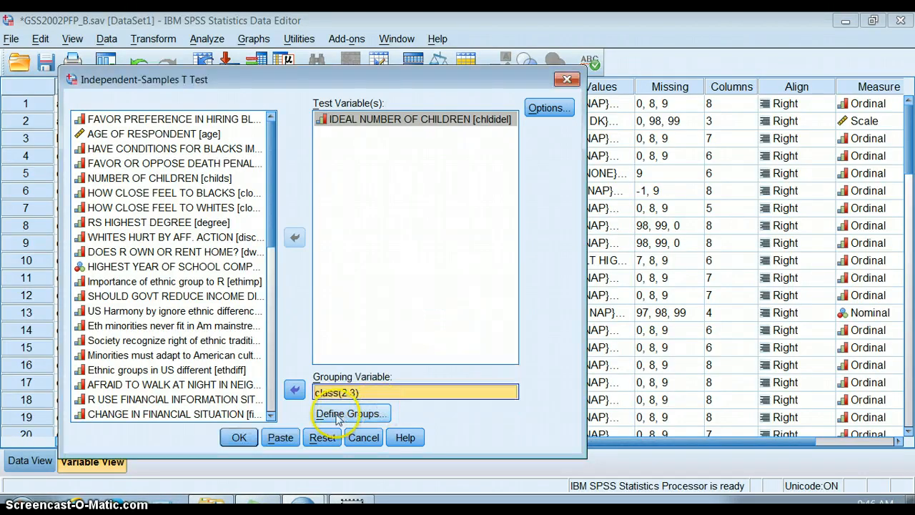
click(239, 437)
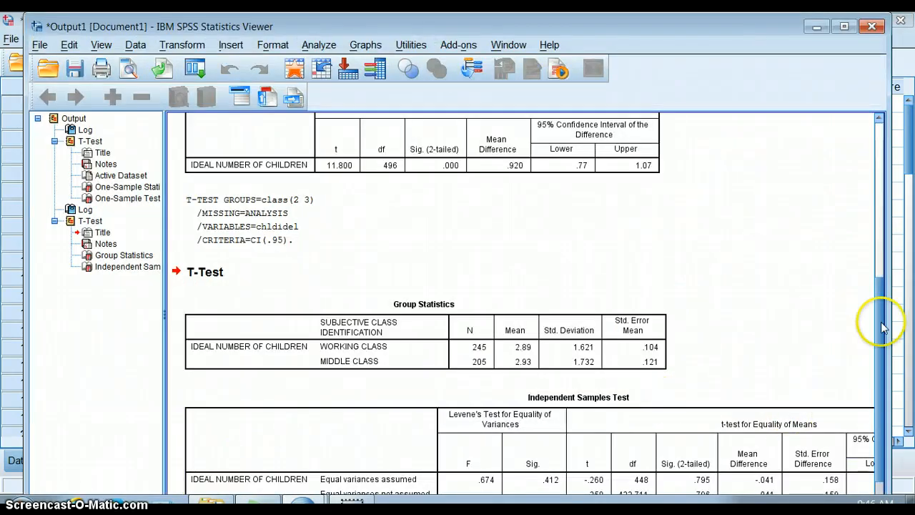
Examine the Group Statistics means and the two-tailed significance in the Independent Samples Test table
drag(879, 322, 881, 440)
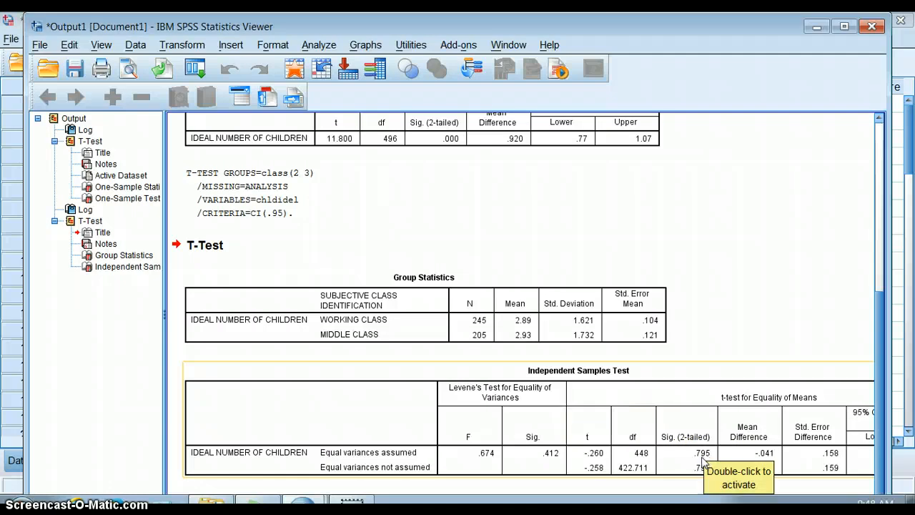
click(707, 461)
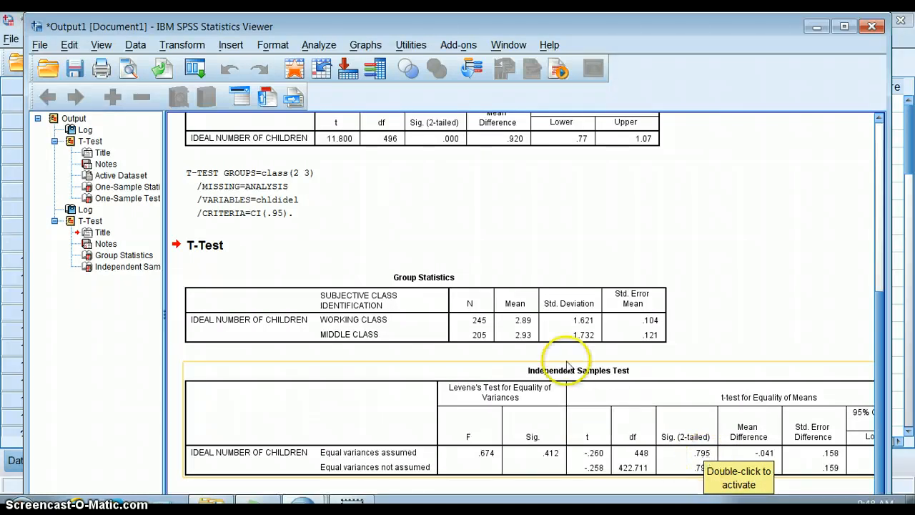
click(537, 333)
click(564, 395)
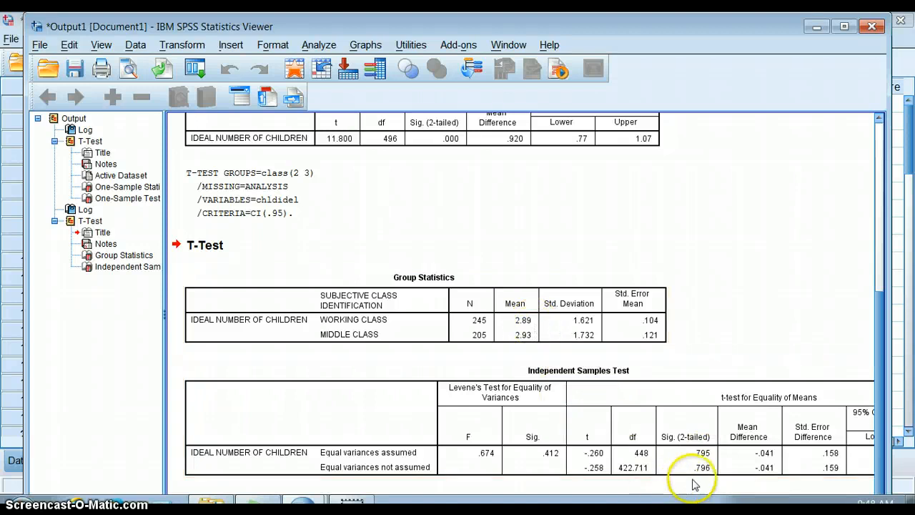